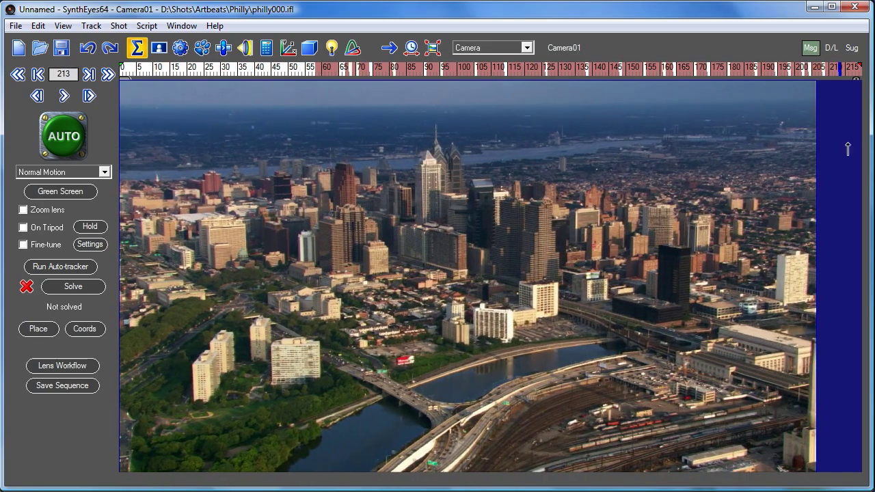
# Step: Stop the shot's playback, run the full automatic tracking and solve with normal motion, and accept the solve
pyautogui.click(87, 97)
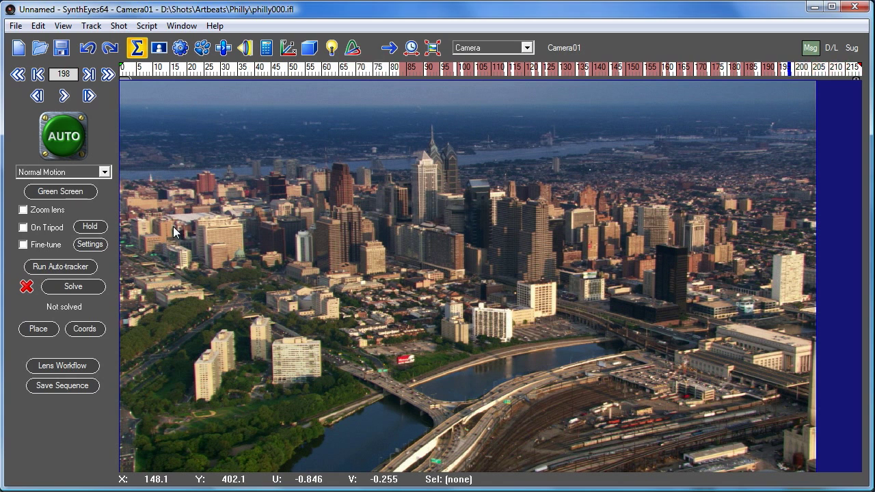
pyautogui.click(60, 134)
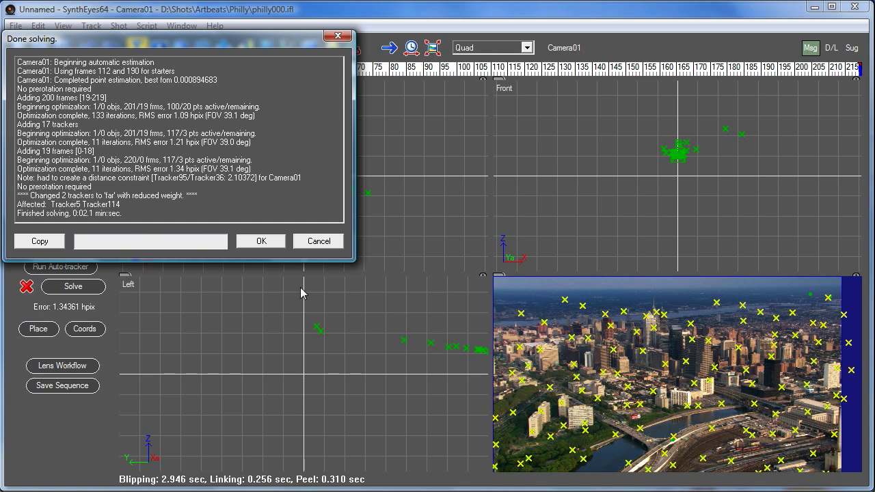
pyautogui.click(262, 242)
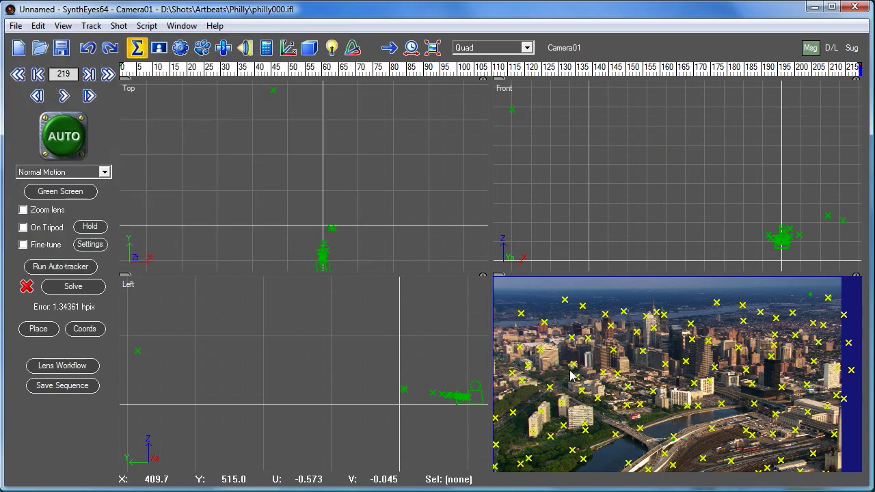
# Step: Examine the solved camera path and tracker points in the Top view while scrubbing the shot to frame 180
pyautogui.scroll(3, 321, 254)
pyautogui.moveTo(322, 255); pyautogui.dragTo(272, 158, button='middle')
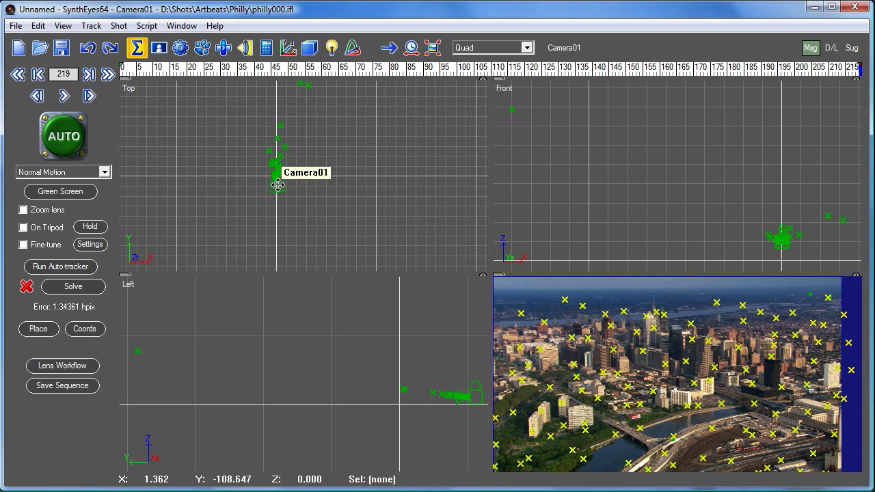
pyautogui.scroll(7, 275, 187)
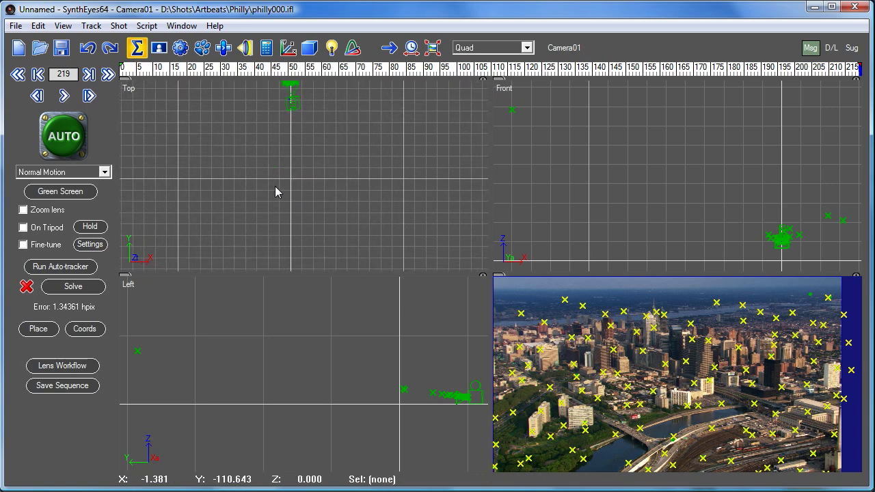
pyautogui.moveTo(290, 123); pyautogui.dragTo(289, 180, button='middle')
pyautogui.scroll(5, 282, 180)
pyautogui.moveTo(172, 73); pyautogui.dragTo(728, 86)
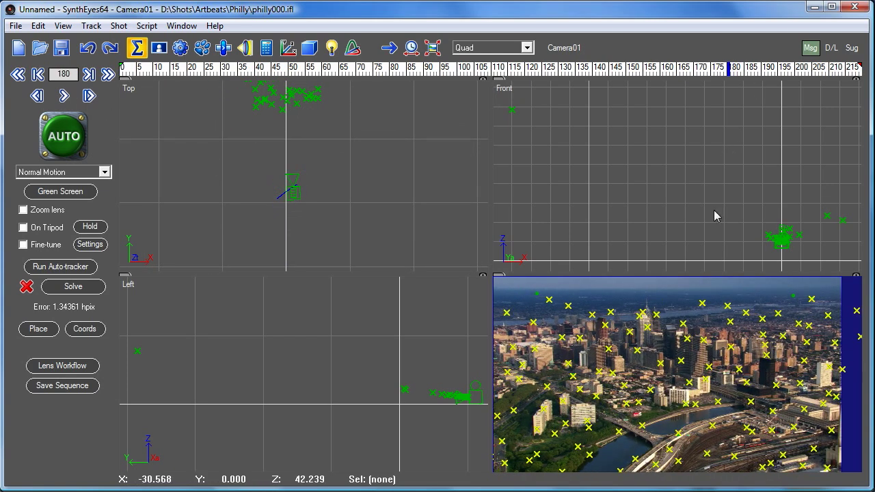
# Step: Clean up all trackers, previewing the high-error ones and deleting far-ish, short-lived, high-error and unsolved trackers plus all blips
pyautogui.click(91, 26)
pyautogui.click(102, 57)
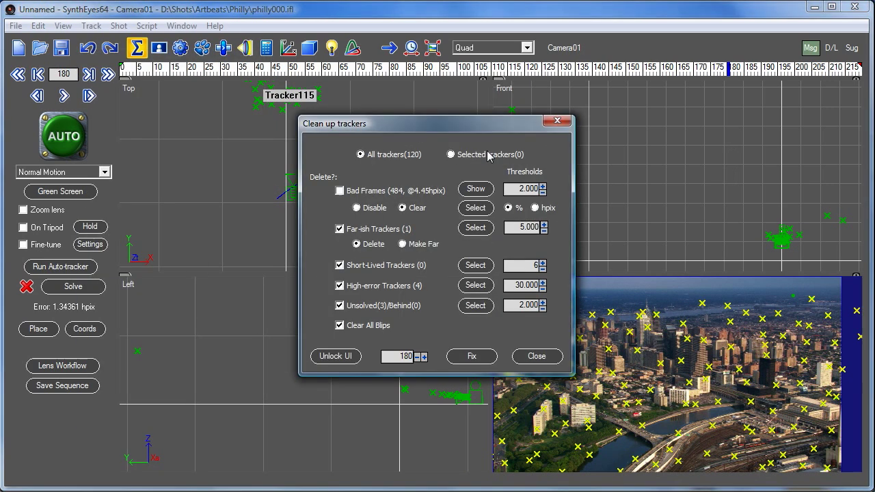
pyautogui.click(475, 285)
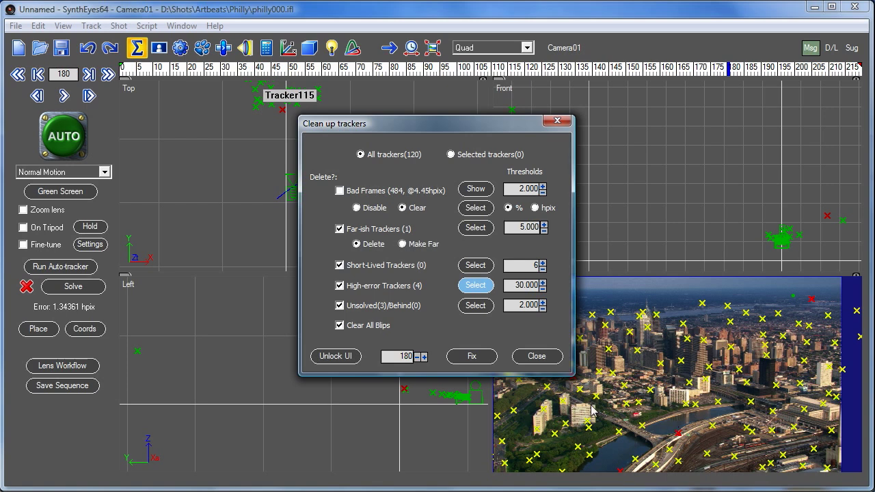
pyautogui.click(479, 356)
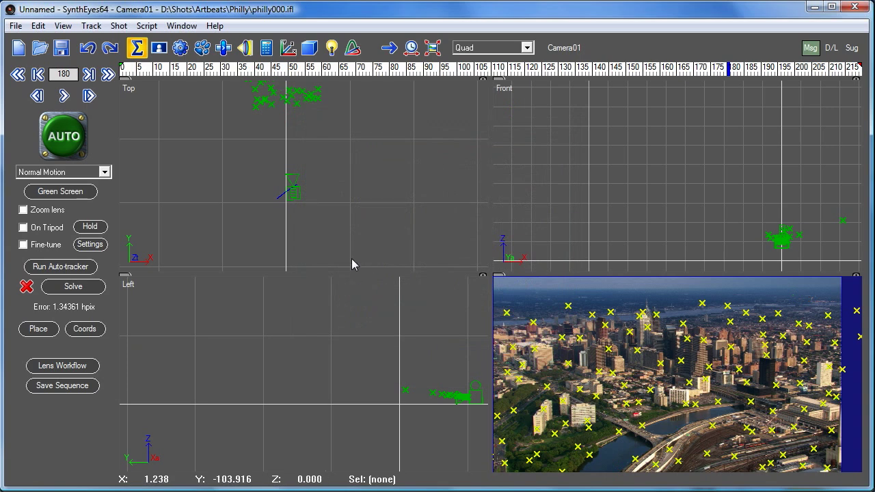
# Step: Solve the scene again with the cleaned trackers, accept the result, and automatically place the scene on the ground plane
pyautogui.click(89, 287)
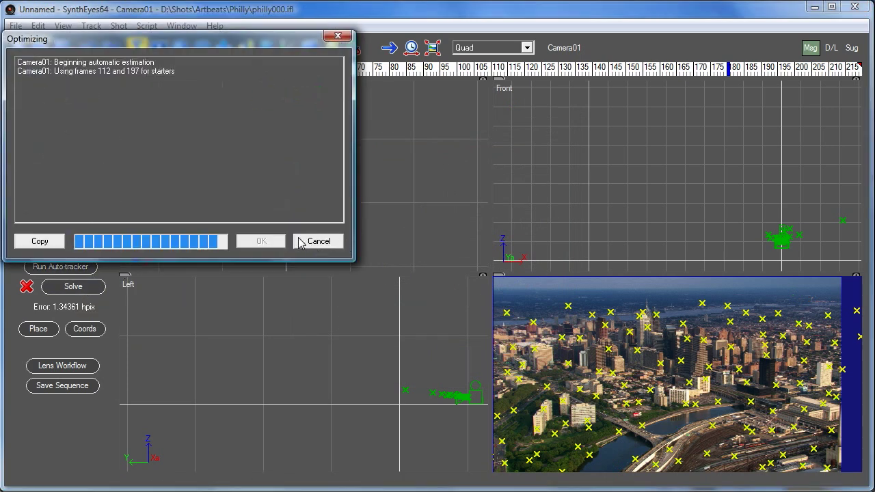
pyautogui.click(256, 240)
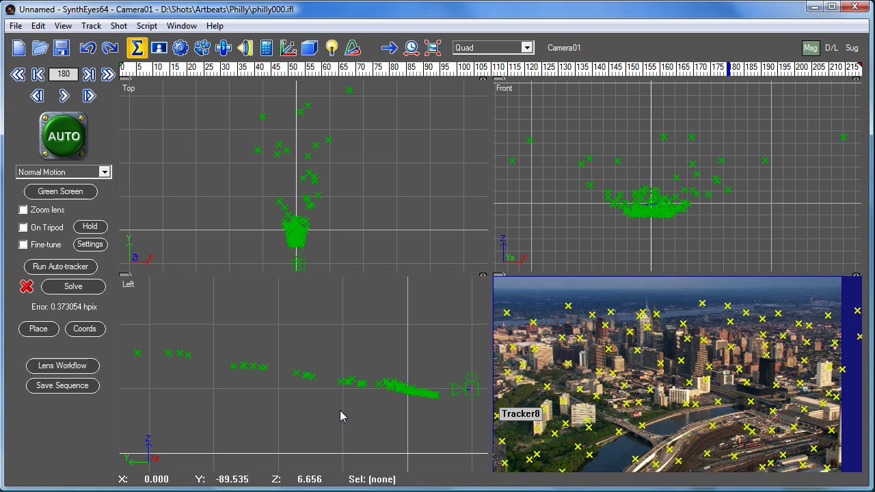
pyautogui.click(37, 329)
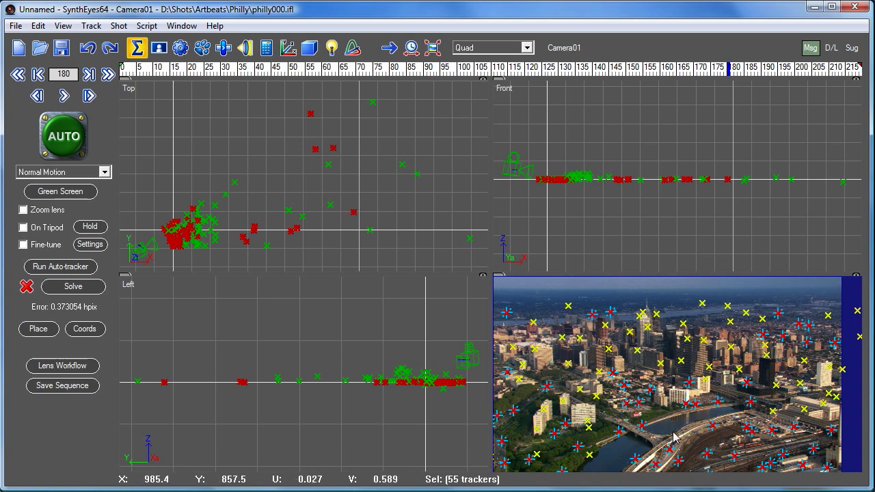
# Step: Add an Earthling figure on the ground in the Top view, close to the tracker at the park's edge
pyautogui.click(548, 385)
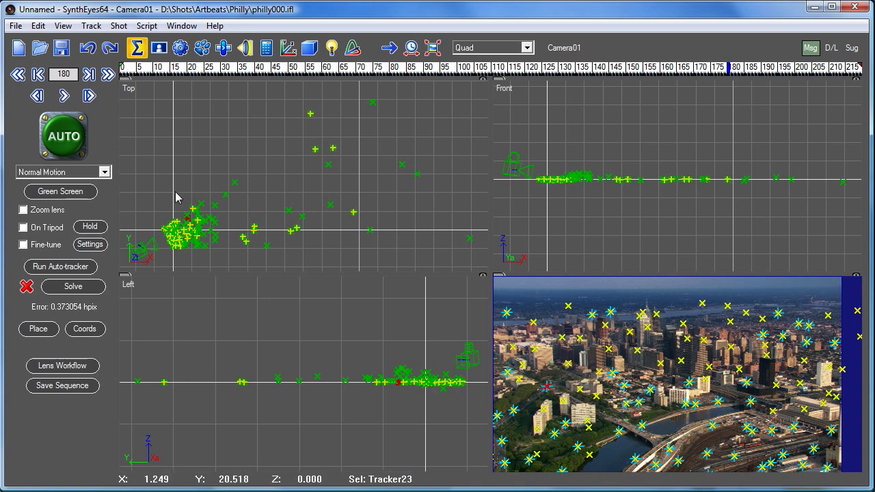
pyautogui.scroll(4, 188, 218)
pyautogui.scroll(4, 188, 218)
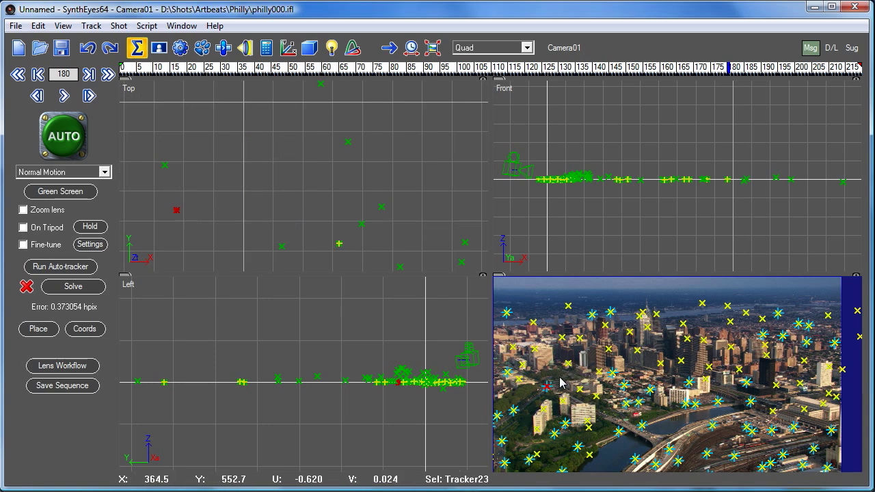
pyautogui.rightClick(215, 200)
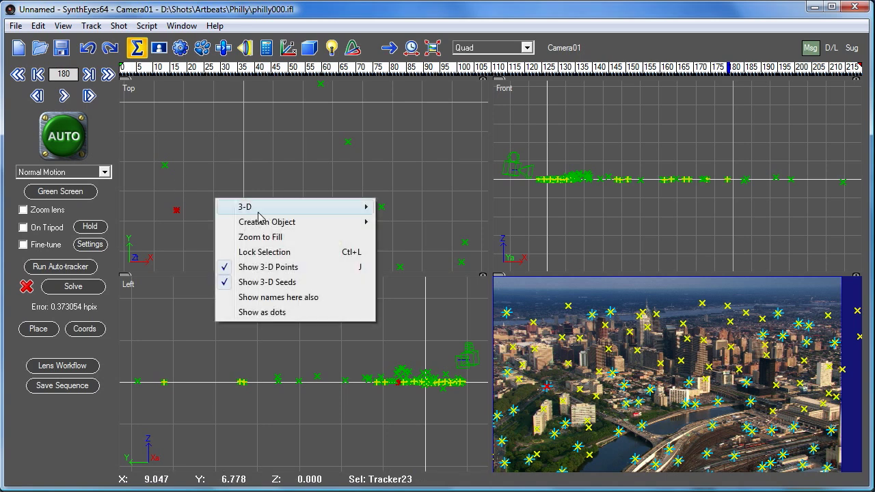
pyautogui.moveTo(305, 224)
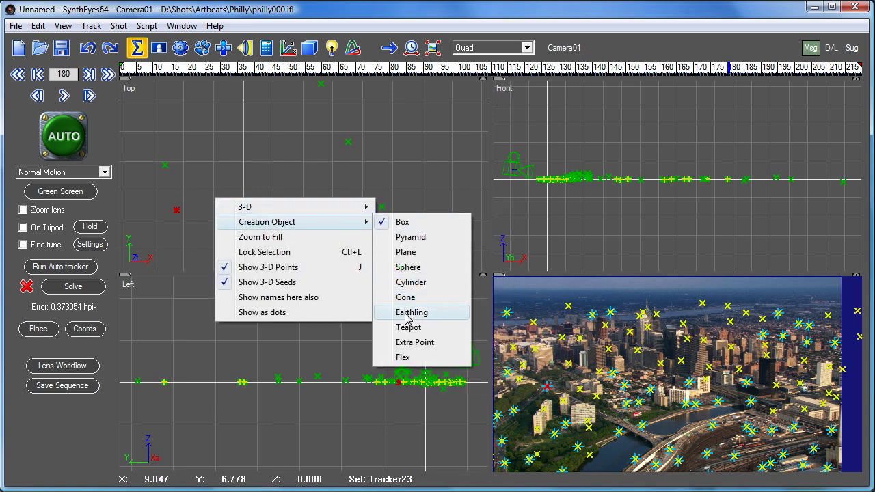
pyautogui.click(406, 313)
pyautogui.moveTo(203, 189); pyautogui.dragTo(259, 157)
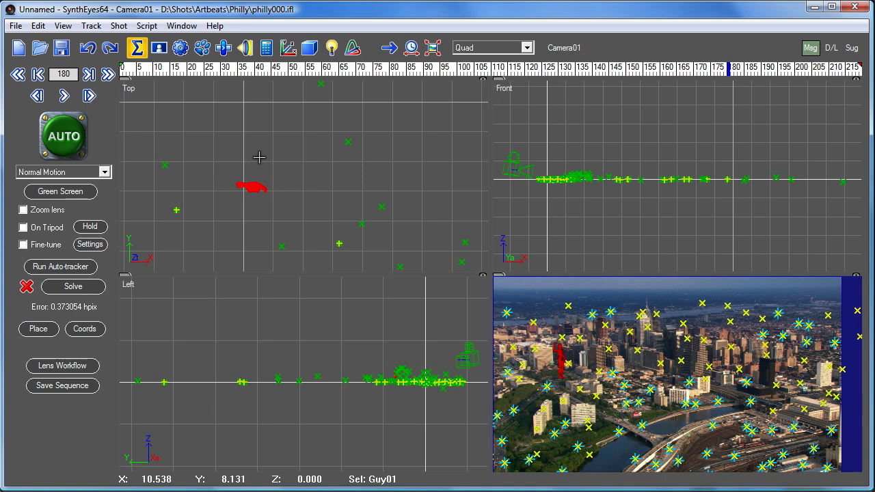
# Step: Check how the inserted figure sticks to the city by scrubbing the shot, including in the full Camera view
pyautogui.moveTo(174, 69); pyautogui.dragTo(859, 79)
pyautogui.click(478, 47)
pyautogui.click(469, 60)
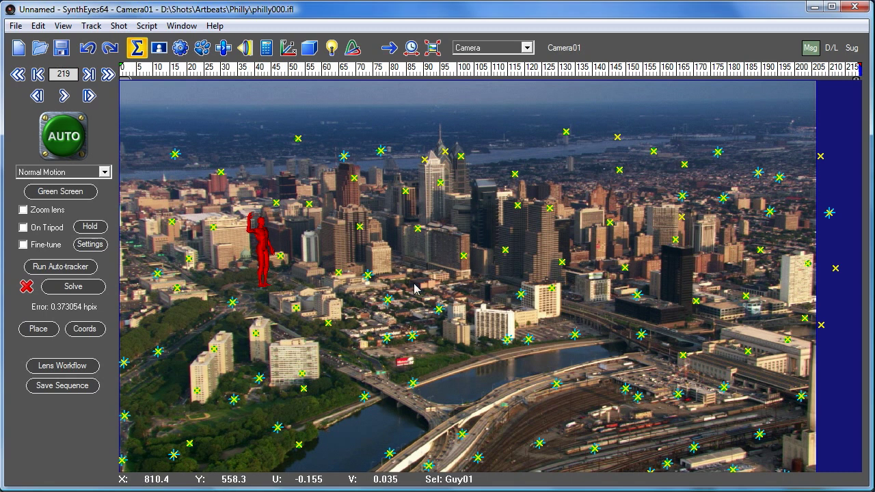
pyautogui.moveTo(212, 78); pyautogui.dragTo(228, 69)
# Step: Start a Cinema 4D Python export and browse to the D:\Shots\Artbeats\Philly folder for its output file
pyautogui.click(14, 26)
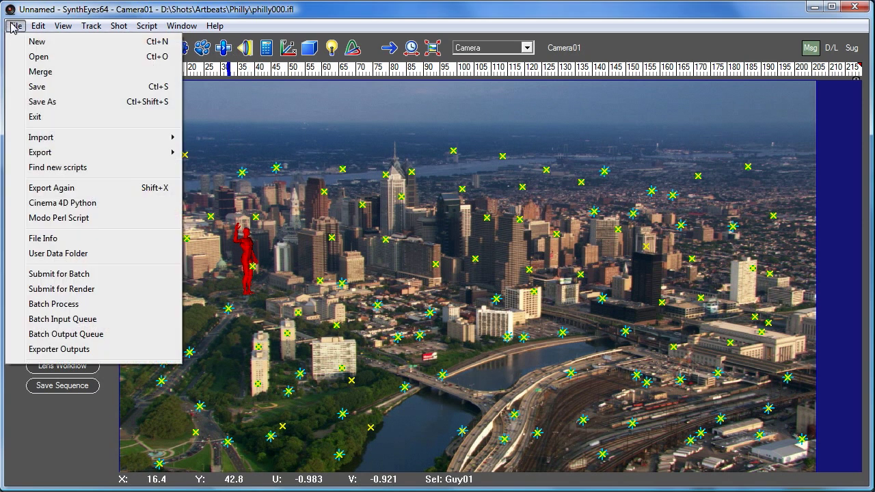
pyautogui.moveTo(44, 156)
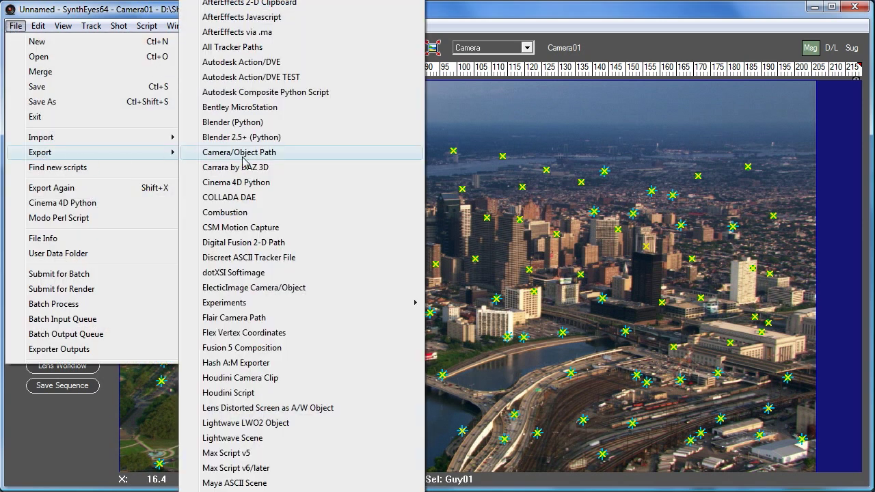
pyautogui.click(244, 183)
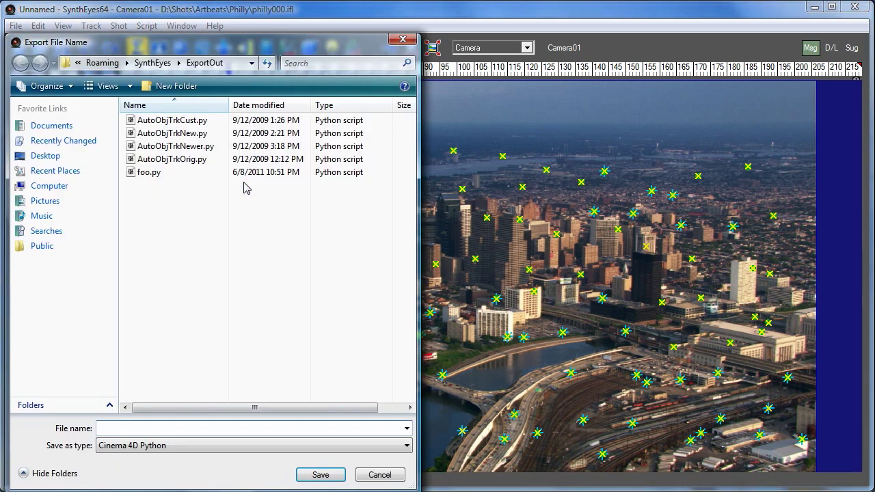
pyautogui.click(48, 186)
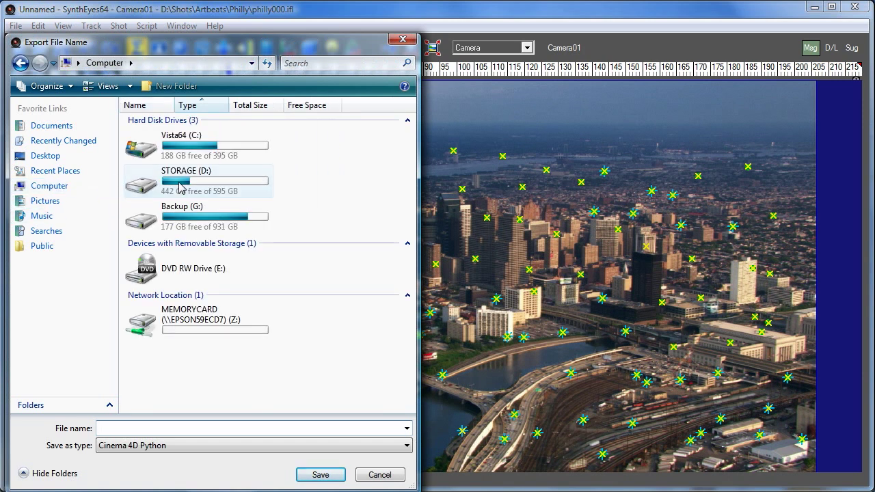
pyautogui.doubleClick(160, 179)
pyautogui.doubleClick(150, 243)
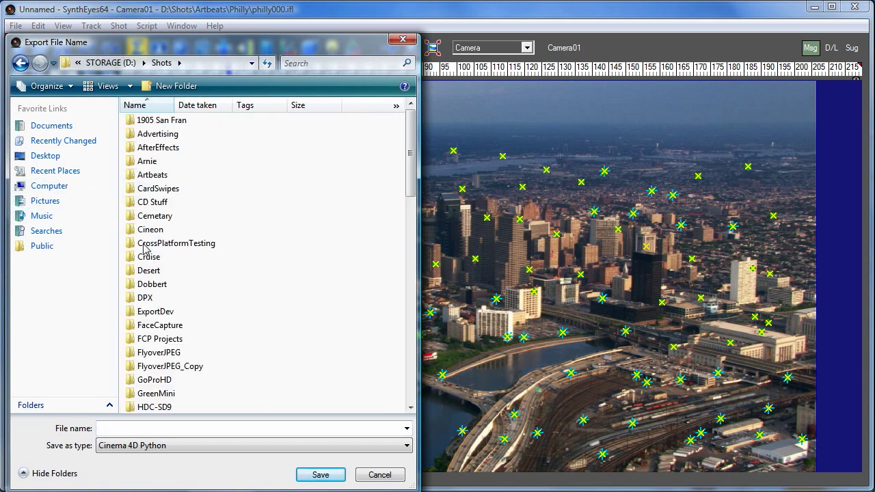
pyautogui.doubleClick(151, 175)
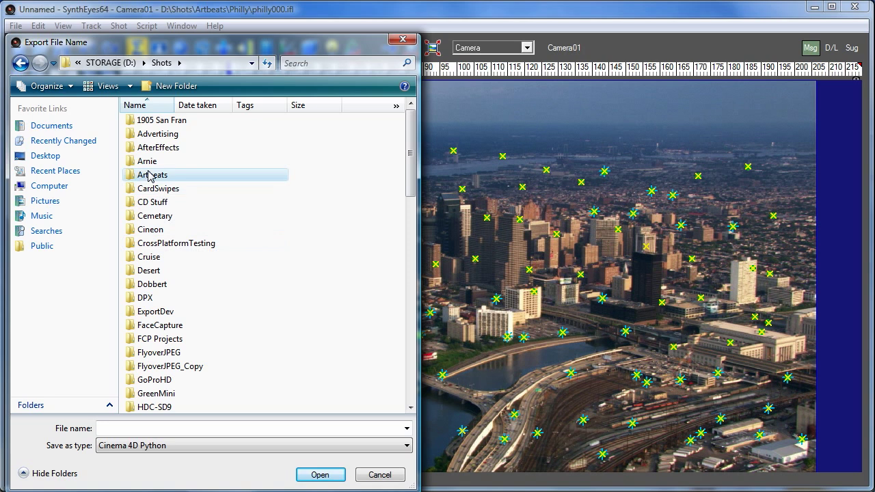
pyautogui.doubleClick(137, 123)
# Step: Export the scene over the existing philly.py, with trackers included and the settings for C4D Version R12
pyautogui.click(147, 152)
pyautogui.click(317, 475)
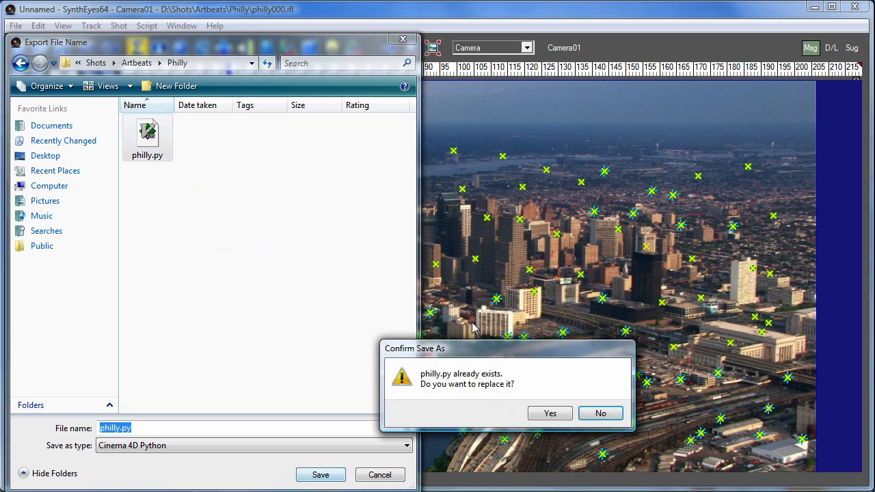
pyautogui.click(551, 416)
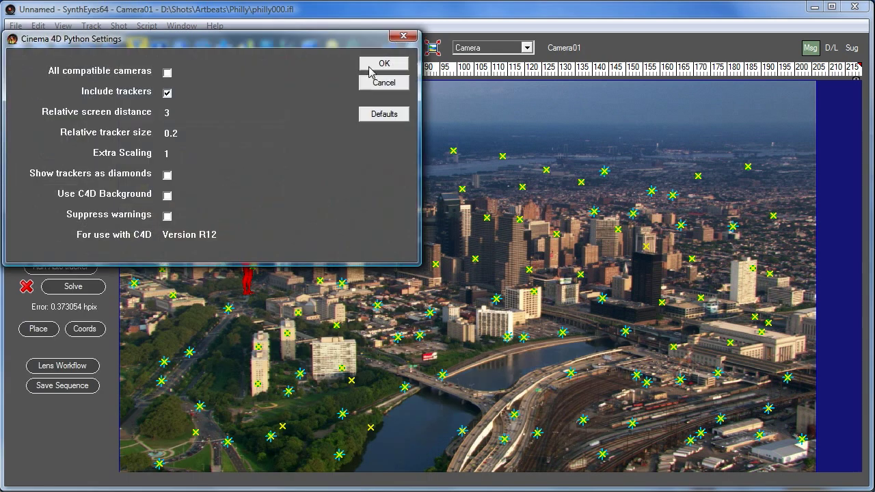
pyautogui.click(385, 65)
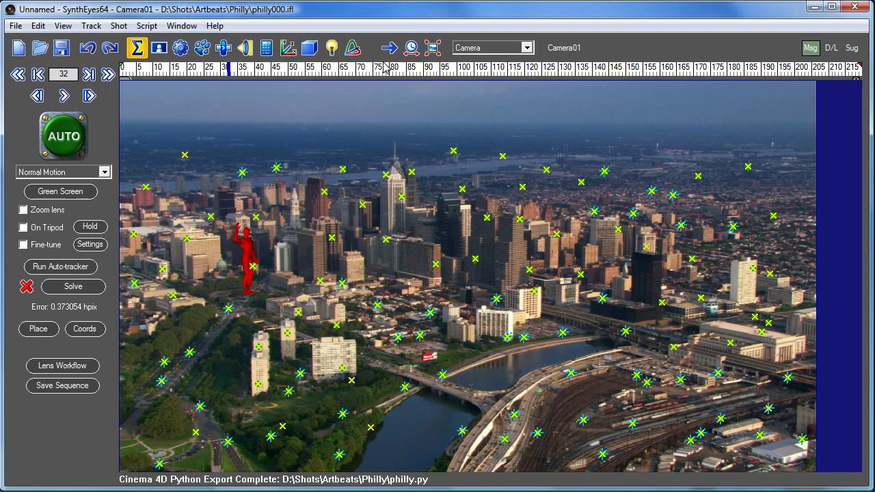
# Step: Switch to Cinema 4D and run the philly.py user script to build the exported scene
pyautogui.click(543, 491)
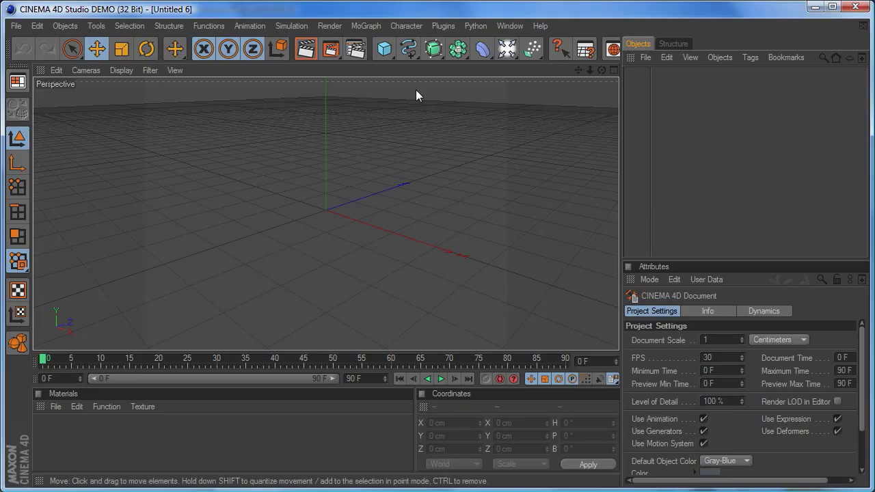
pyautogui.click(475, 26)
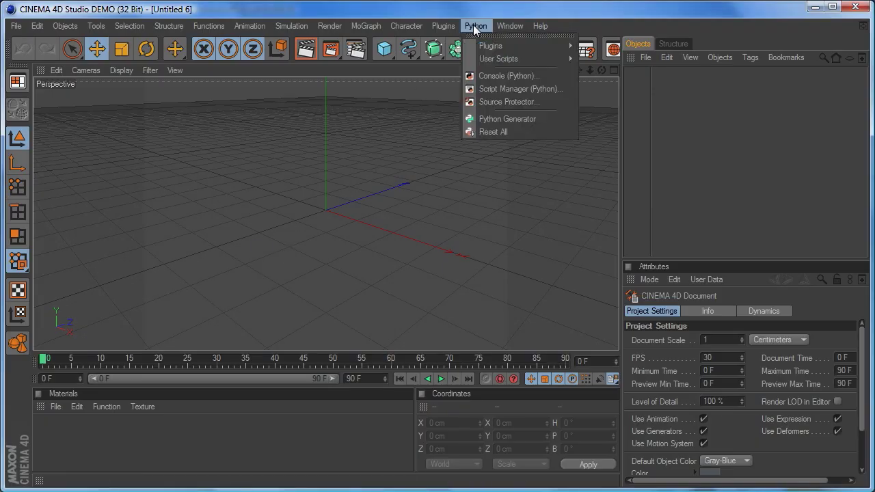
pyautogui.moveTo(516, 58)
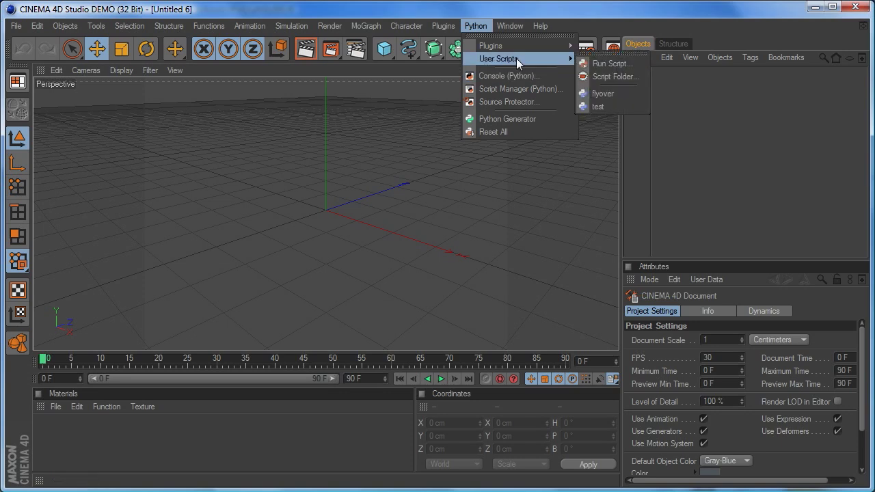
pyautogui.click(601, 64)
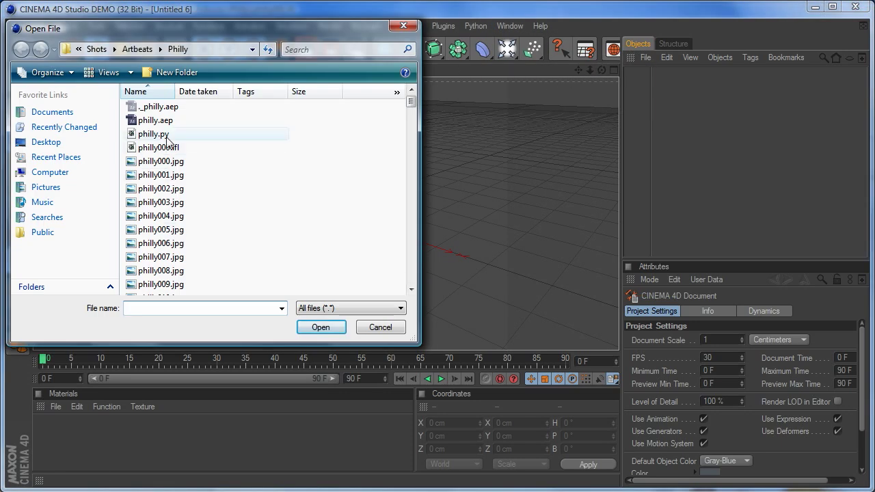
pyautogui.click(158, 133)
pyautogui.click(316, 328)
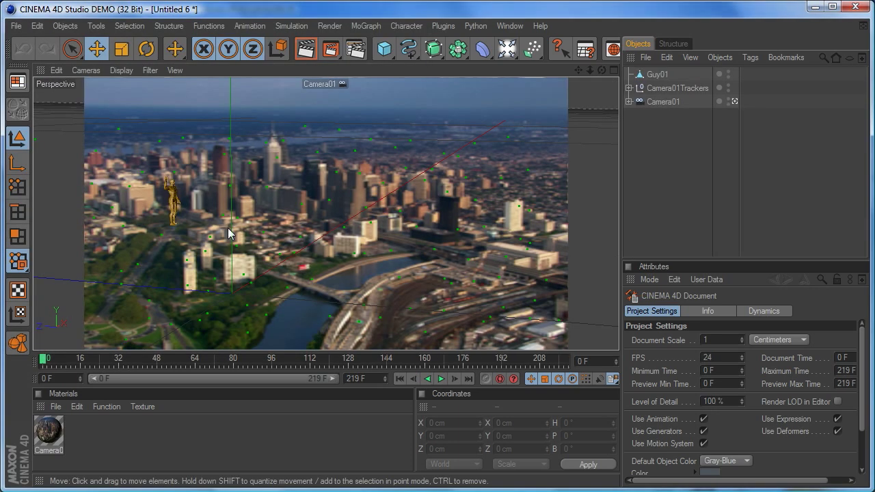
# Step: Inspect the imported scene by scrubbing the timeline and selecting Guy01 and several nulls under Camera01Trackers, including Tracker116 and Tracker110
pyautogui.moveTo(43, 359); pyautogui.dragTo(252, 399)
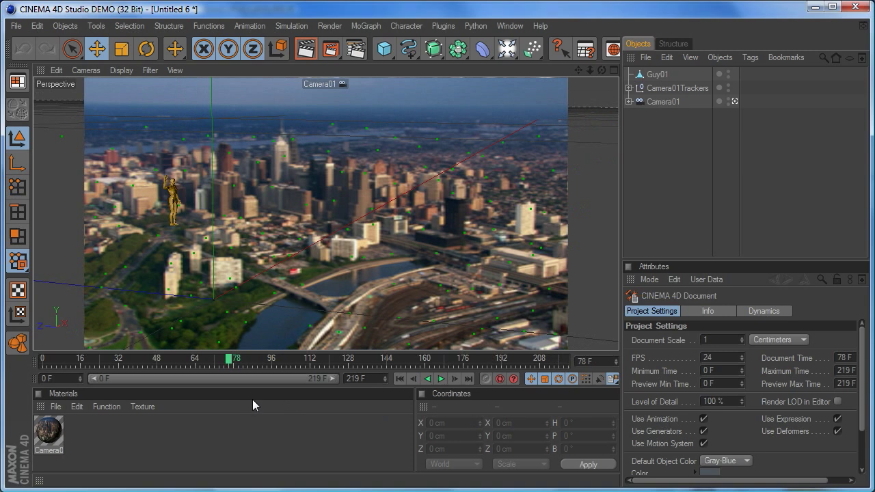
pyautogui.click(655, 75)
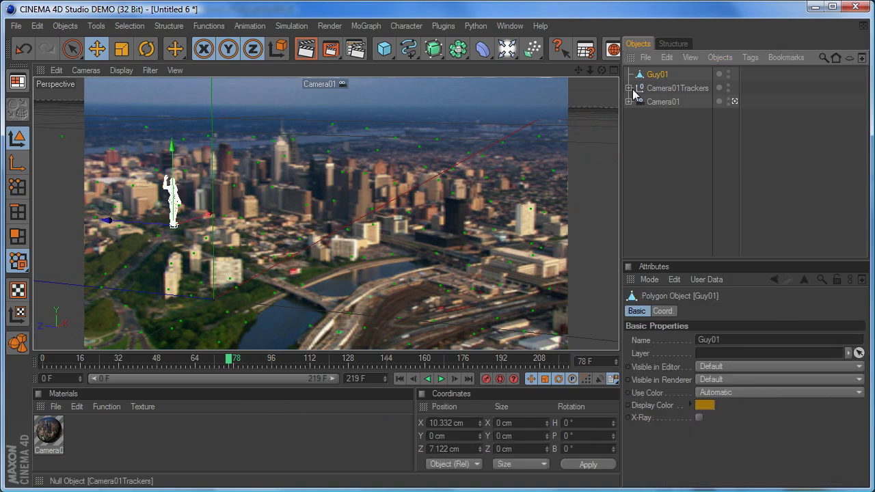
pyautogui.click(628, 88)
pyautogui.click(671, 102)
pyautogui.click(673, 143)
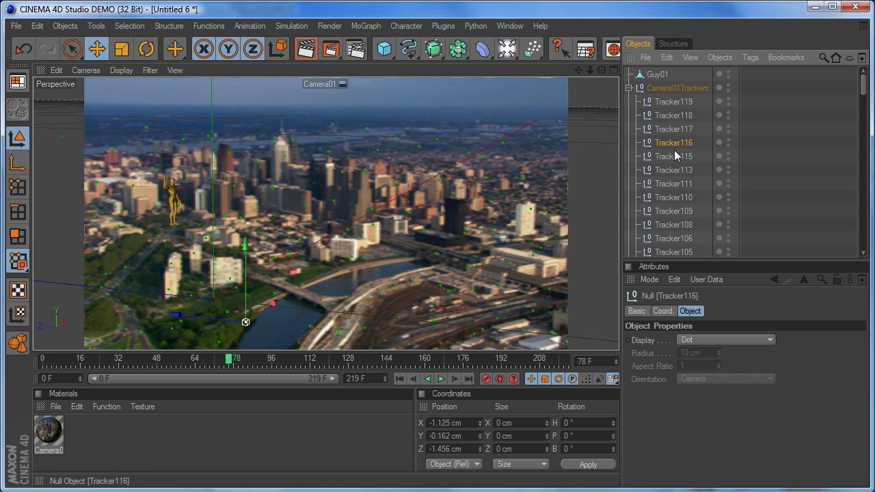
pyautogui.click(671, 197)
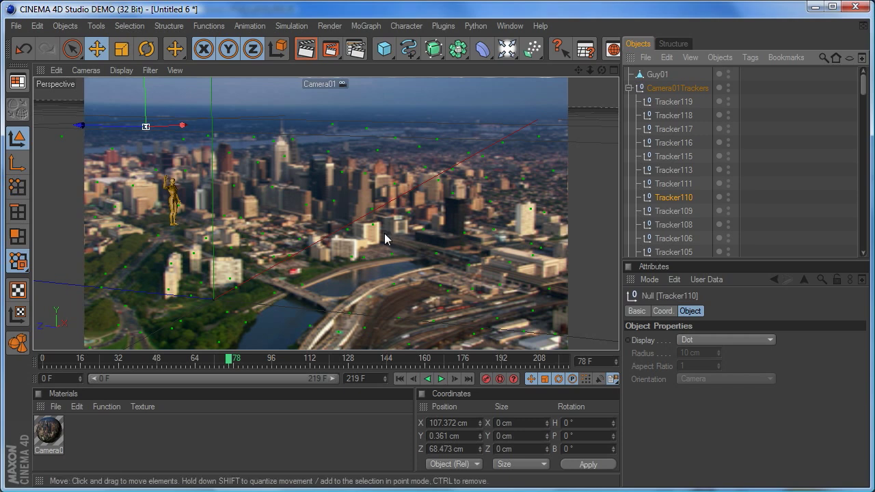
pyautogui.moveTo(337, 359); pyautogui.dragTo(315, 376)
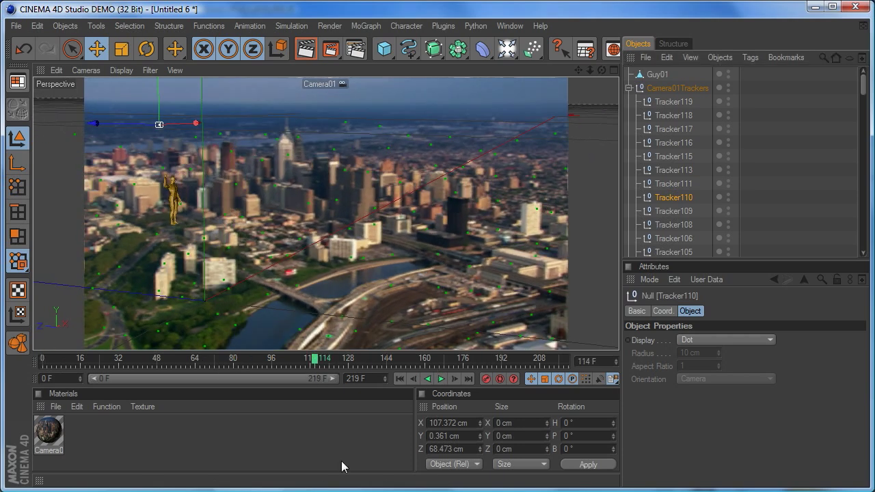